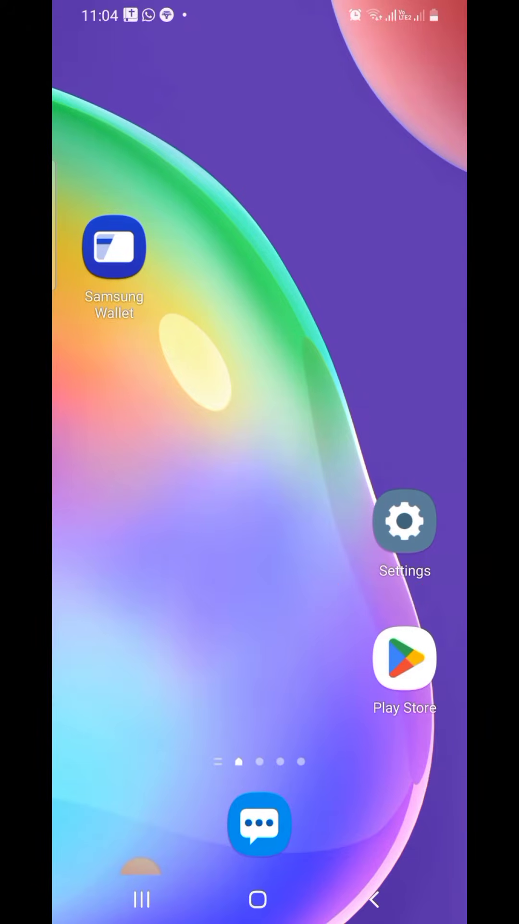
Open Settings from the home screen and go to the Apps list
click(405, 521)
scroll(260, 462, down, 5)
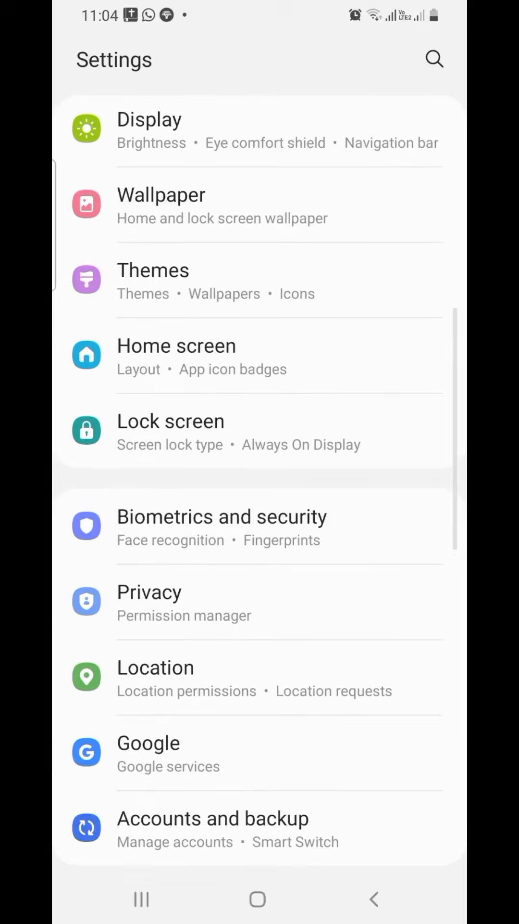
scroll(260, 476, down, 7)
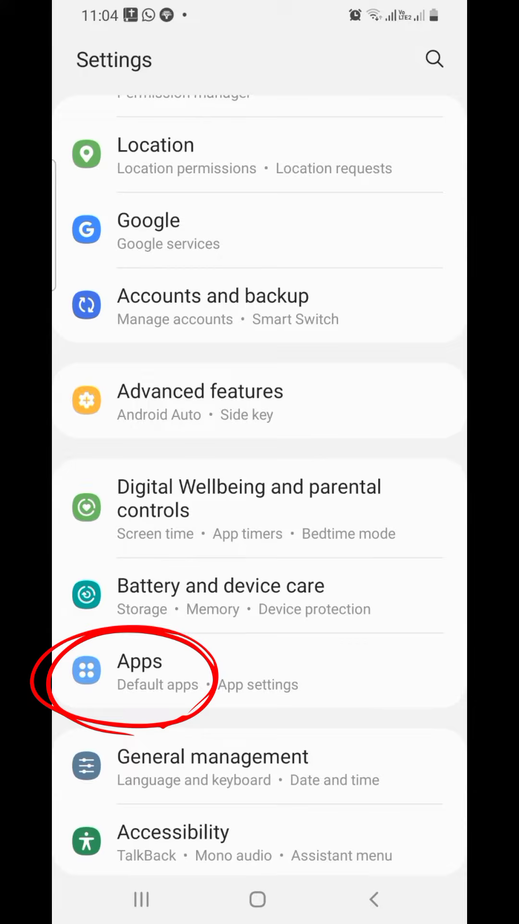
click(260, 672)
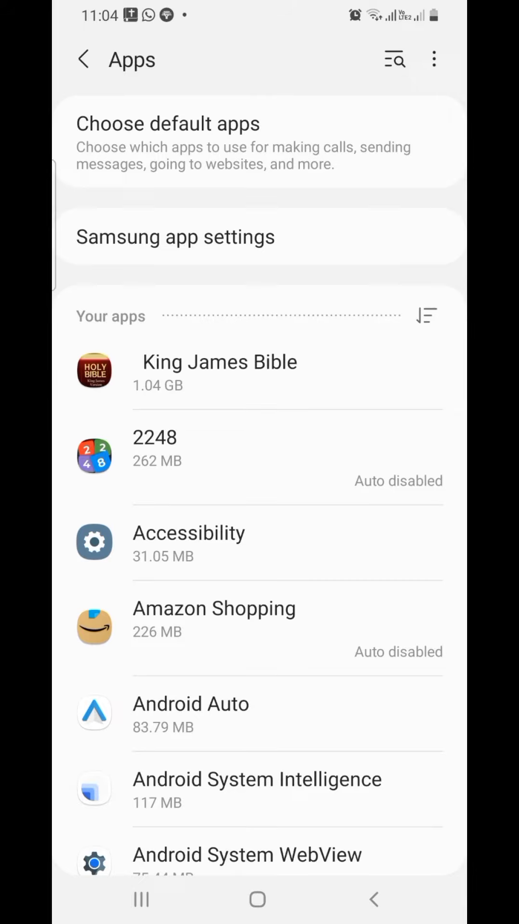
scroll(260, 492, down, 1)
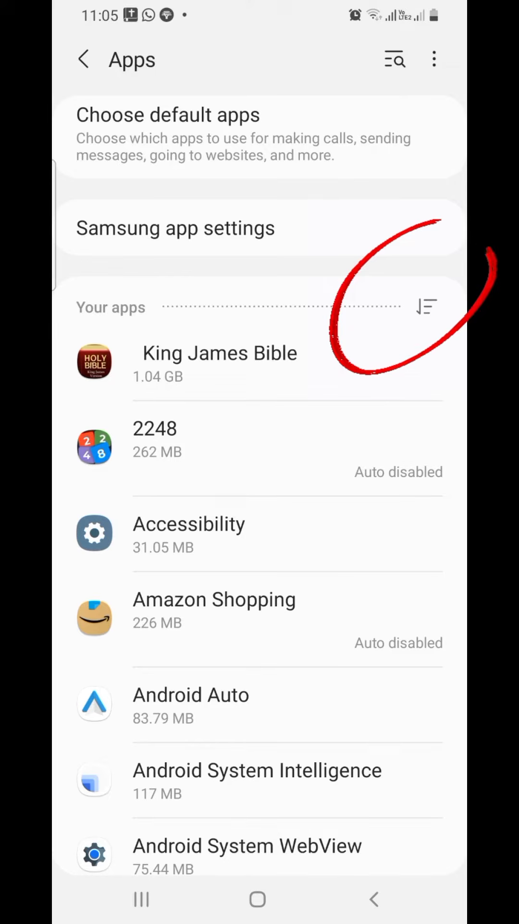
Sort the Your apps list by Size so WhatsApp (13.38 GB) tops it
click(427, 306)
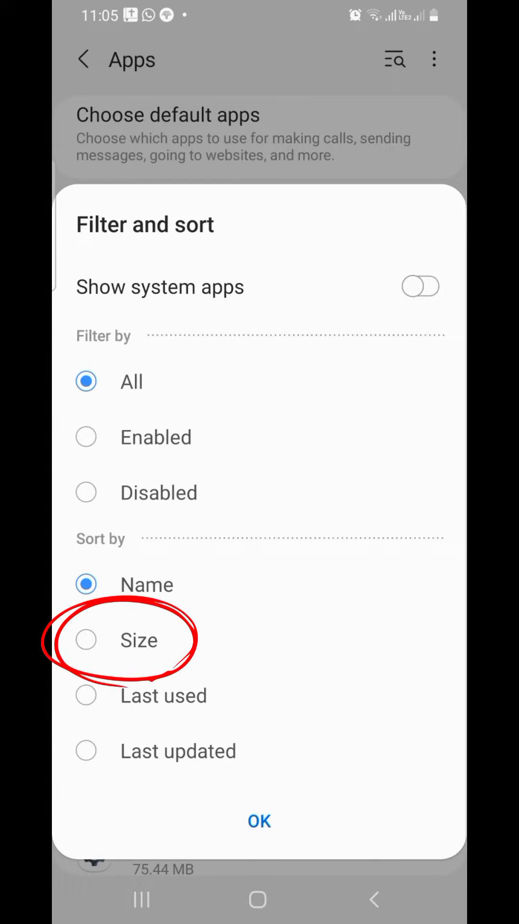
click(139, 640)
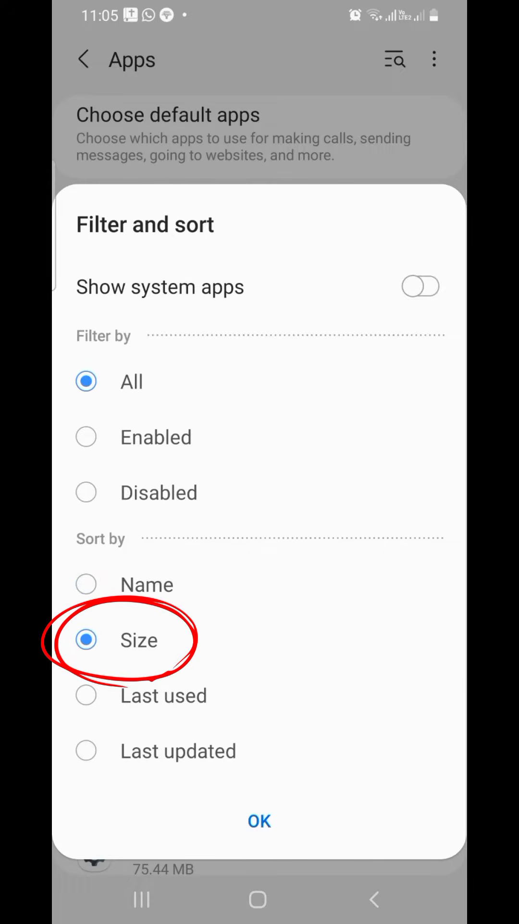
click(259, 820)
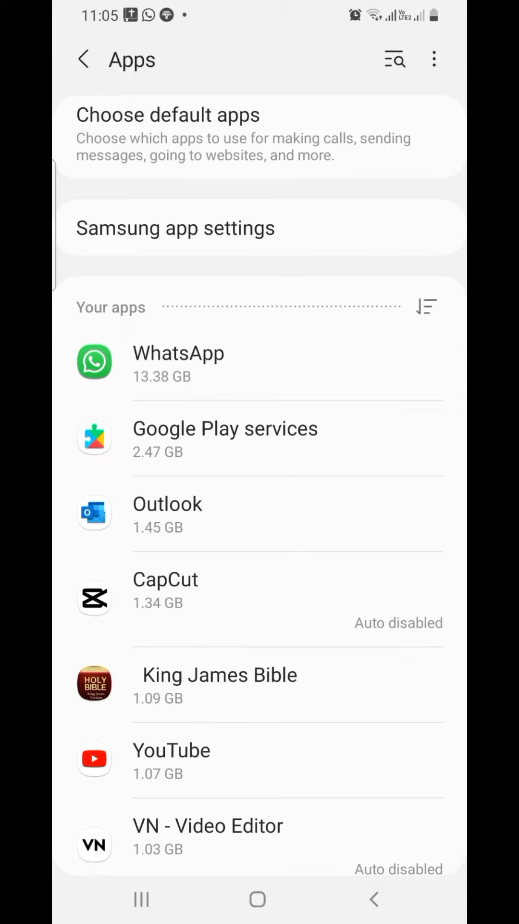
scroll(260, 483, down, 5)
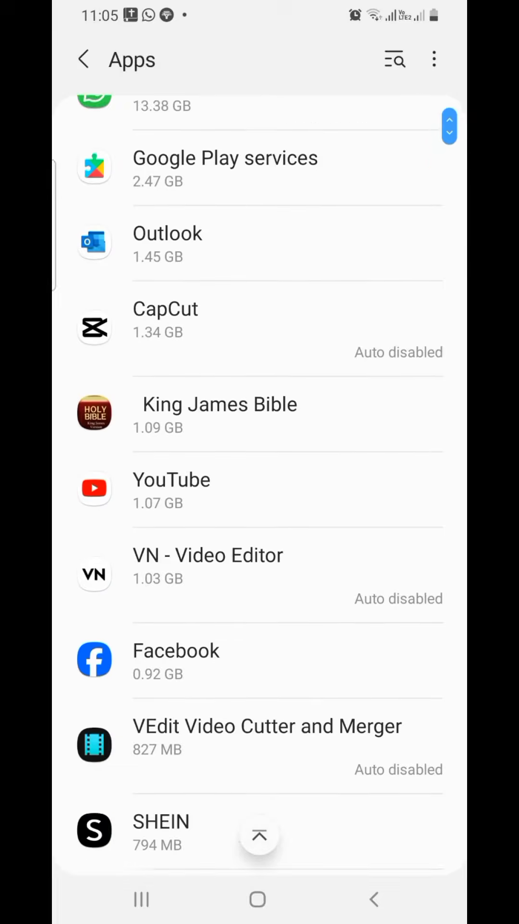
scroll(260, 484, down, 2)
scroll(260, 484, down, 5)
scroll(260, 484, down, 8)
scroll(261, 484, up, 15)
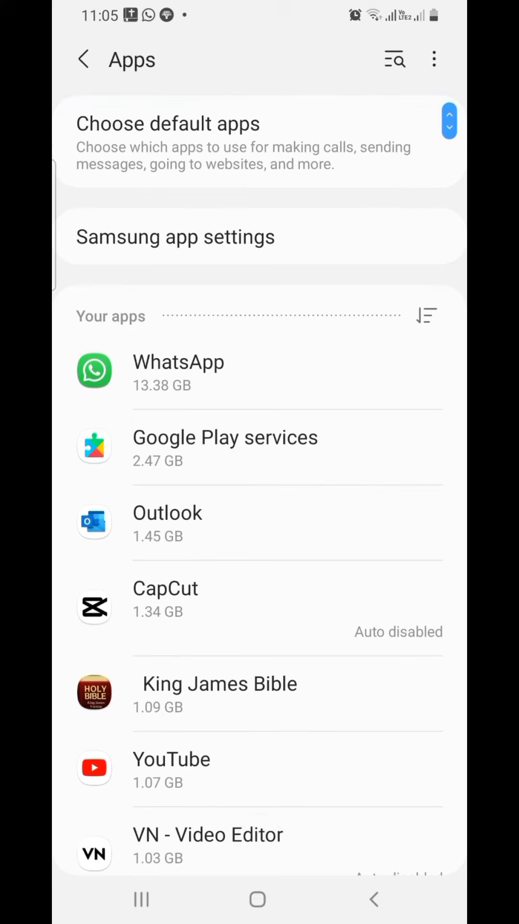
Open WhatsApp's App info and its Storage page showing 41.26 MB cache
click(178, 372)
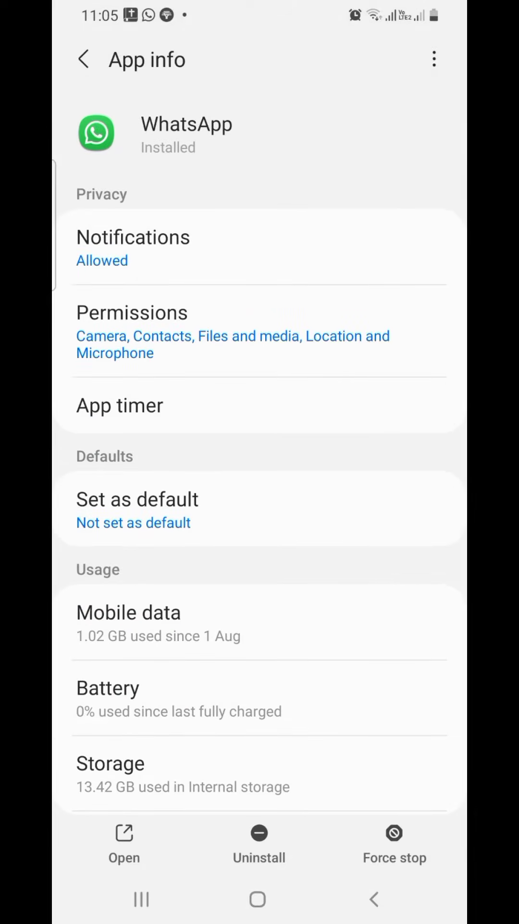
scroll(260, 461, down, 3)
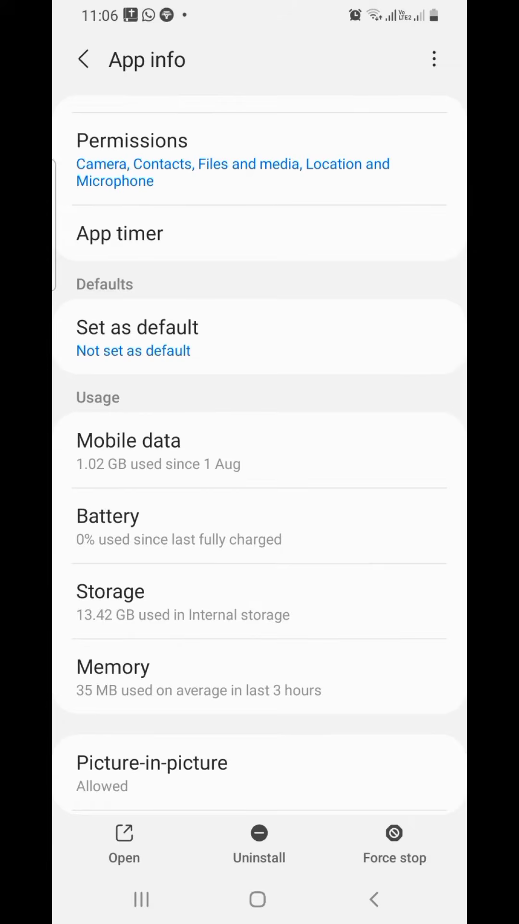
click(180, 602)
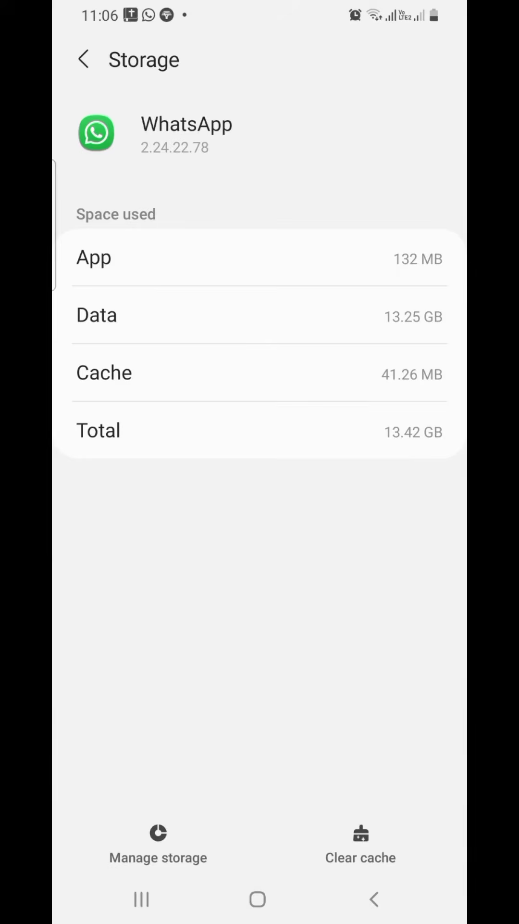
Clear WhatsApp's cache to 0 B and go back to the Apps list
click(361, 845)
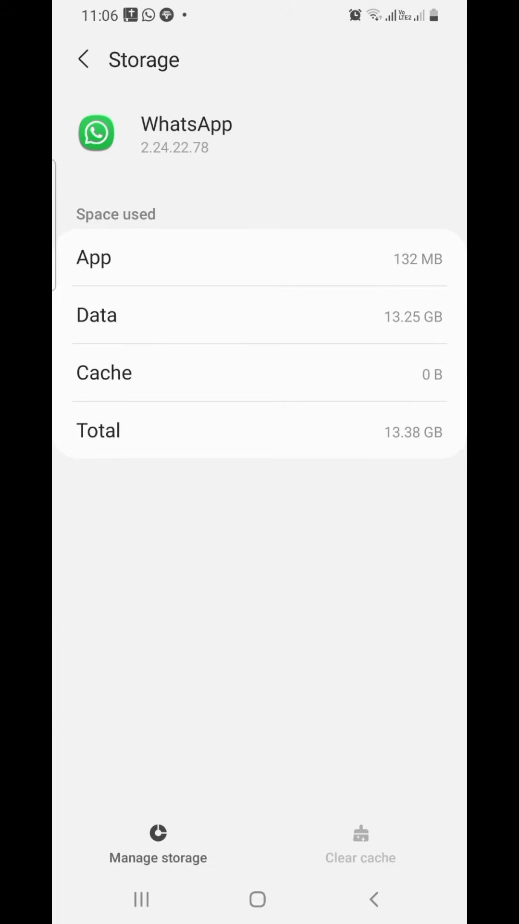
click(83, 59)
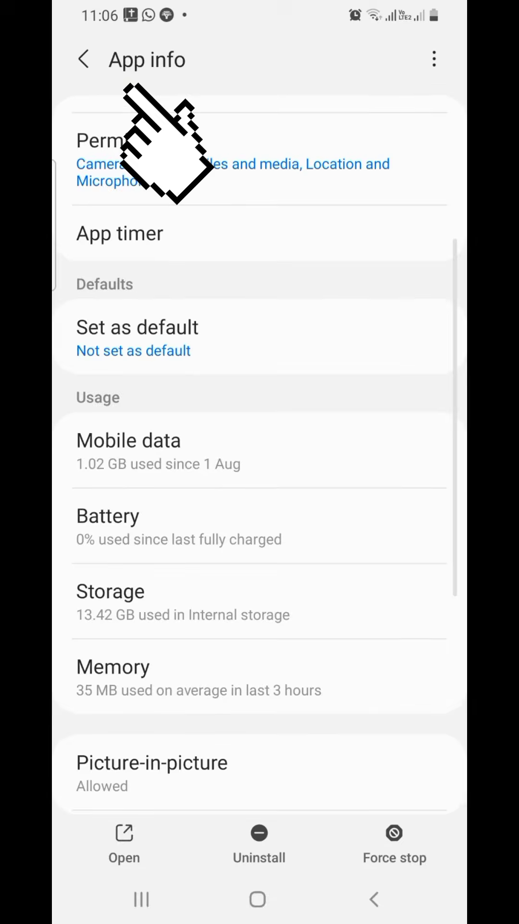
click(82, 59)
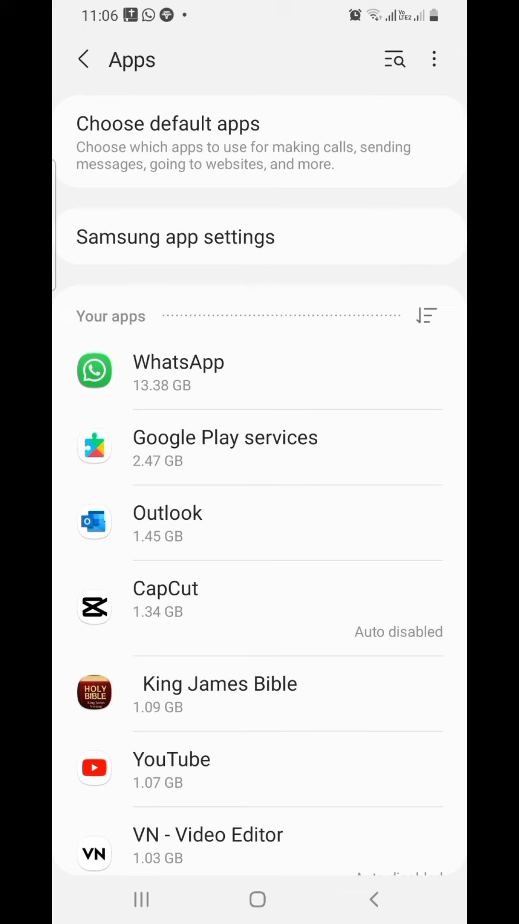
Open Google Play services' App info and its Storage page showing 16.39 MB cache
click(225, 446)
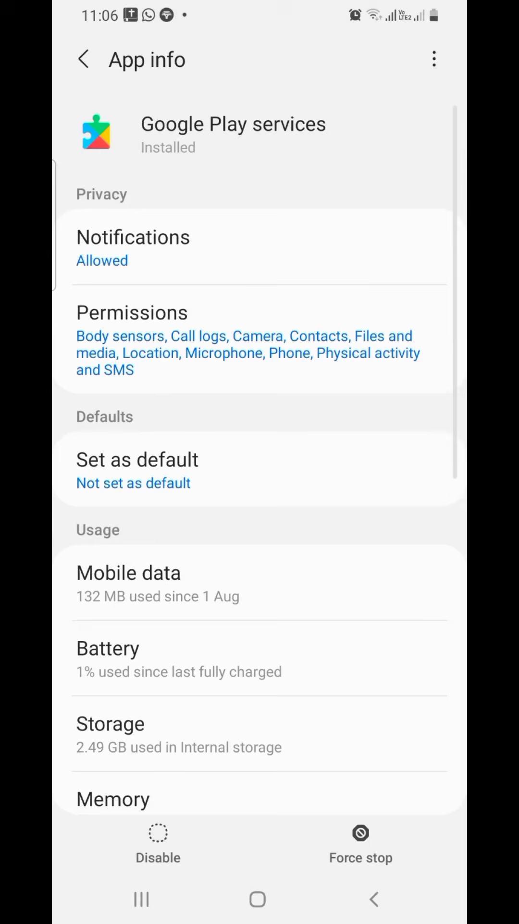
click(179, 734)
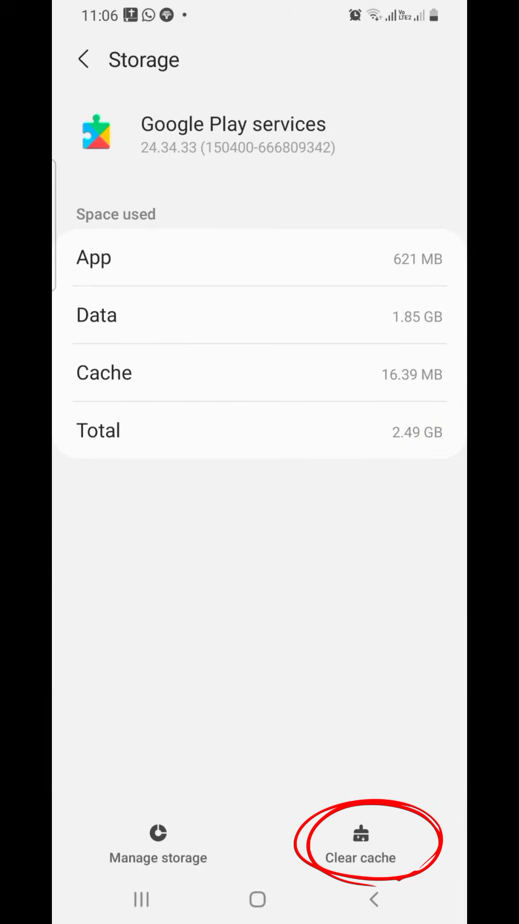
Clear Google Play services' cache to 0 B and return to its App info
click(361, 844)
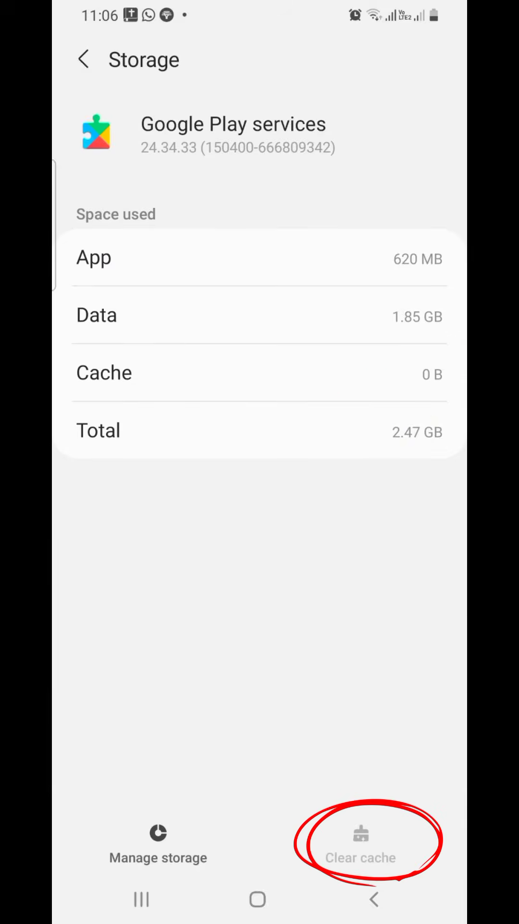
click(84, 60)
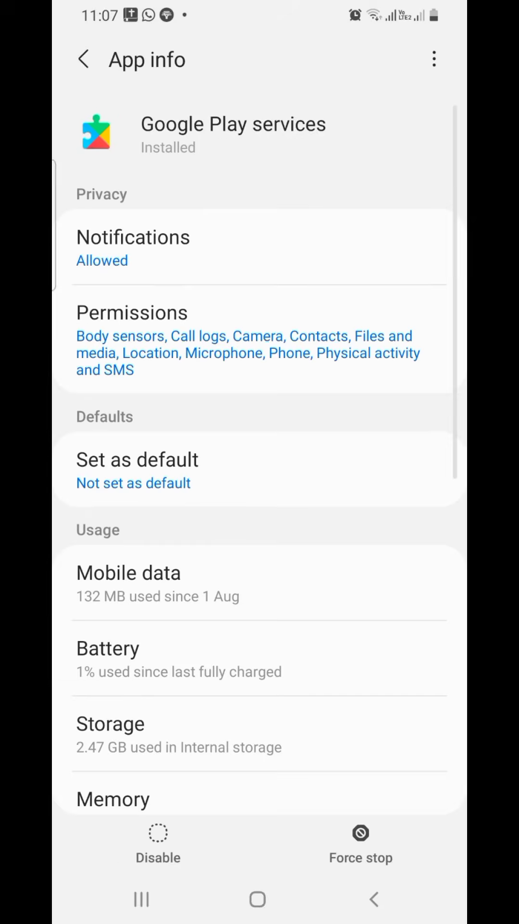